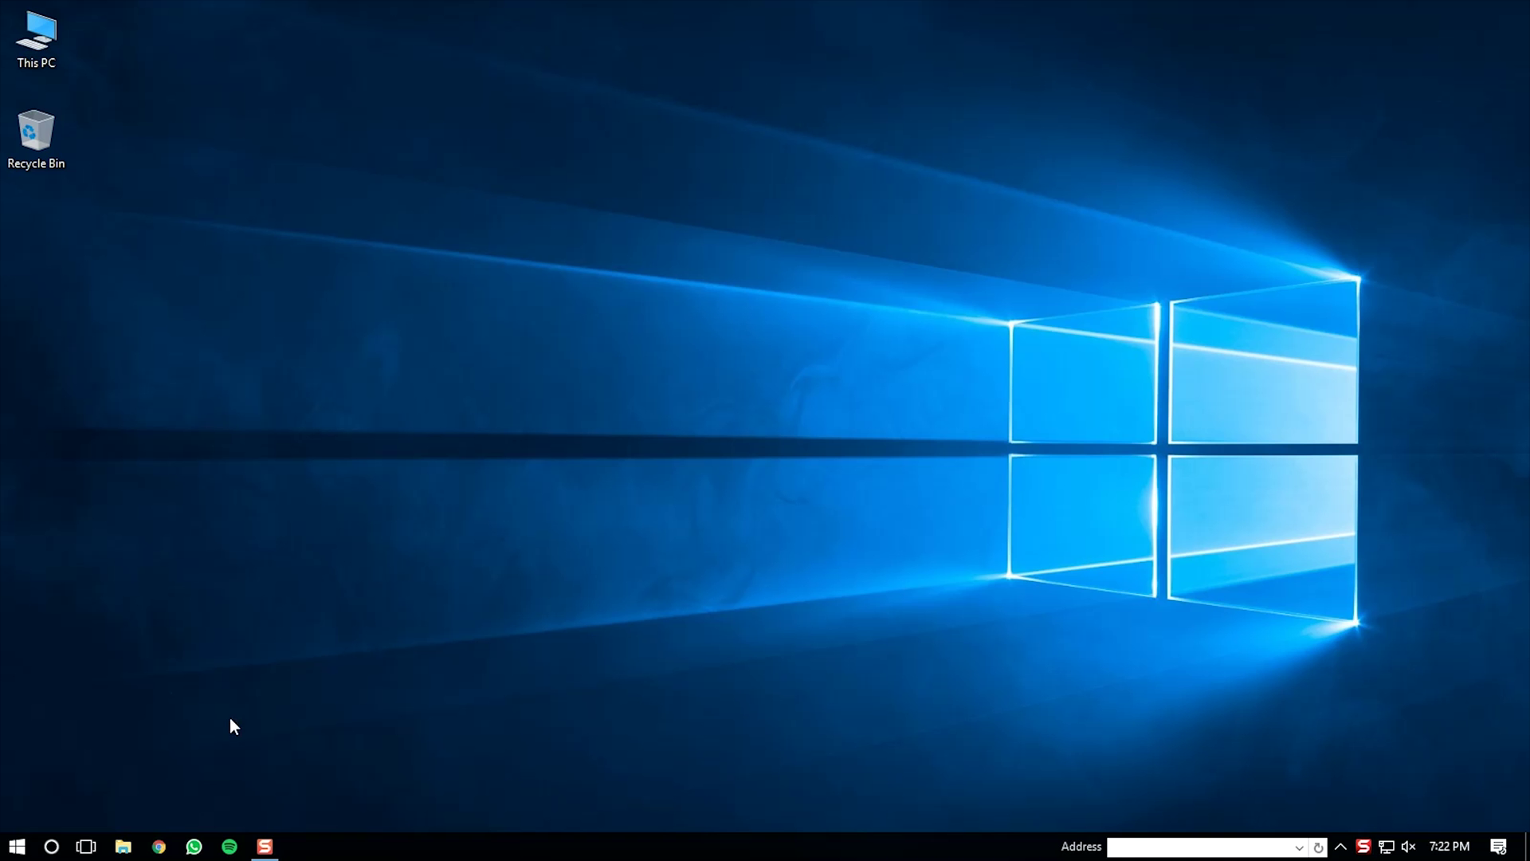
- Launch Google Chrome and go to kodi.tv
click(155, 849)
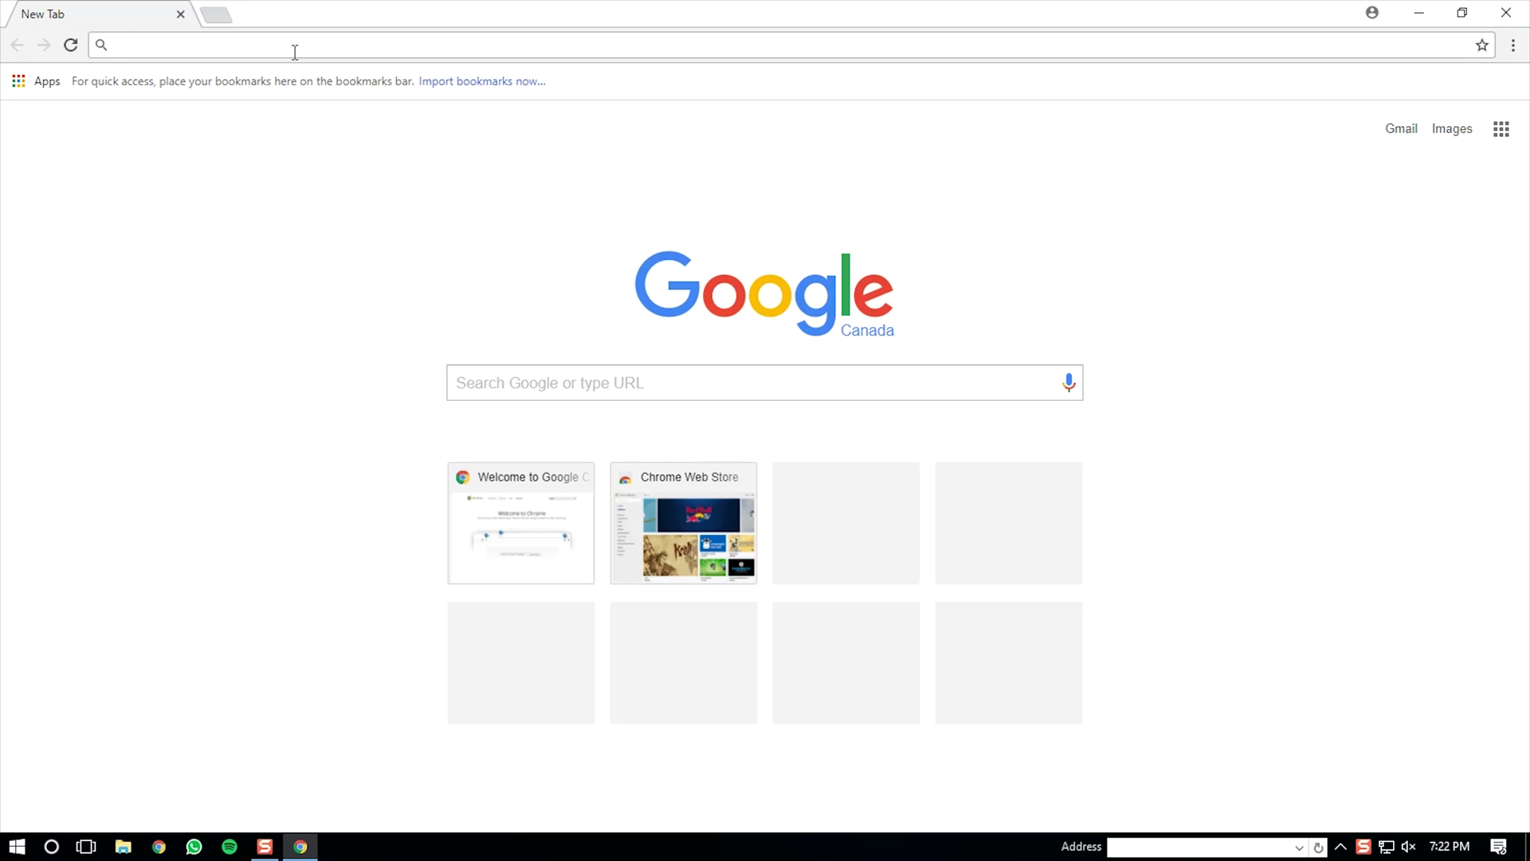
text(kodi.tv)
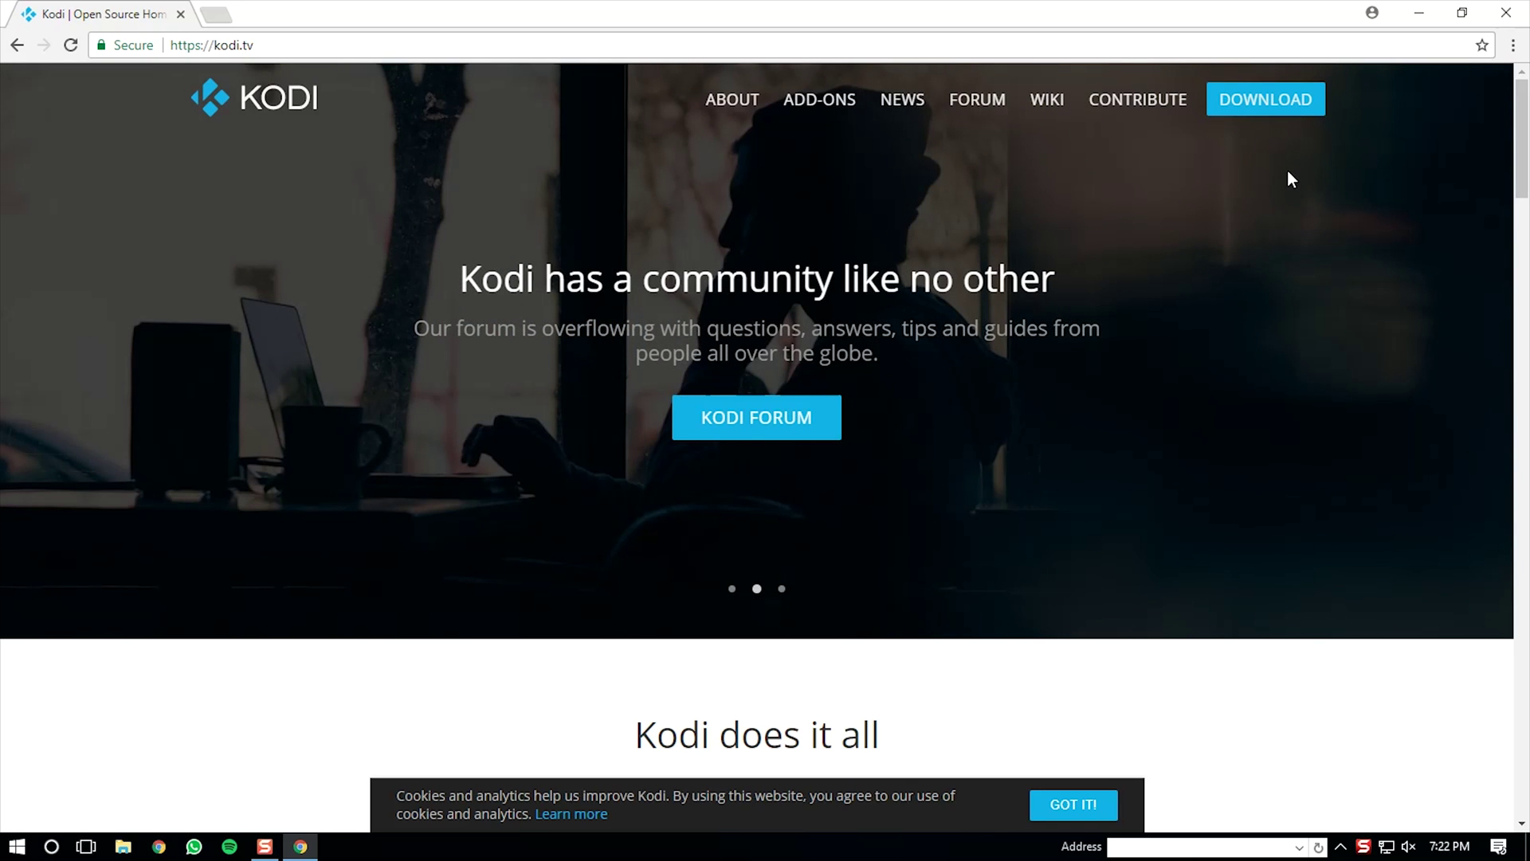
- Go to the Kodi downloads page and pick Windows as the platform
click(1266, 104)
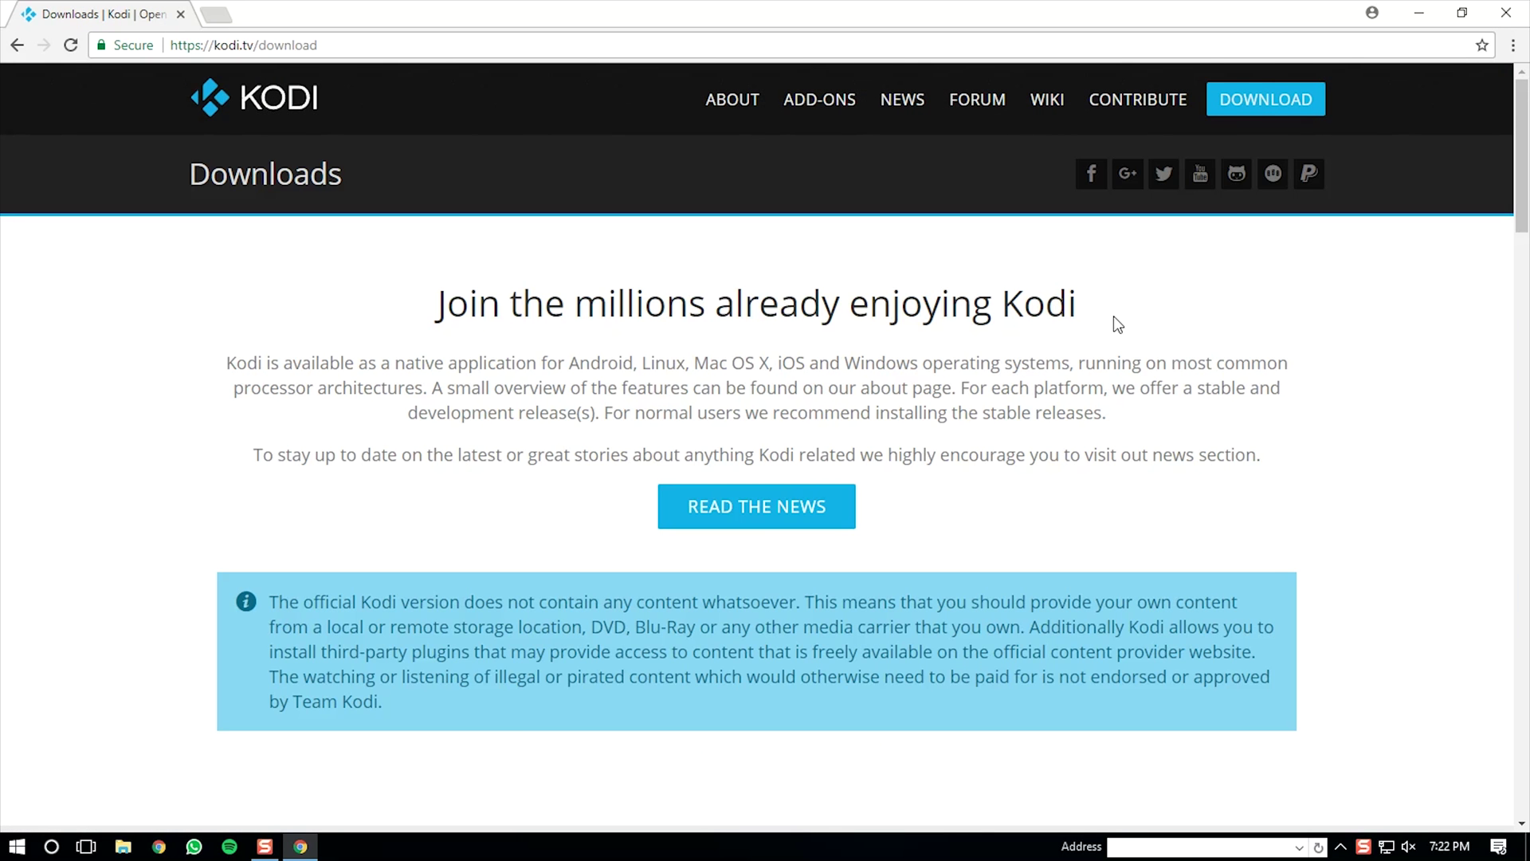
scroll(1094, 438, down, 7)
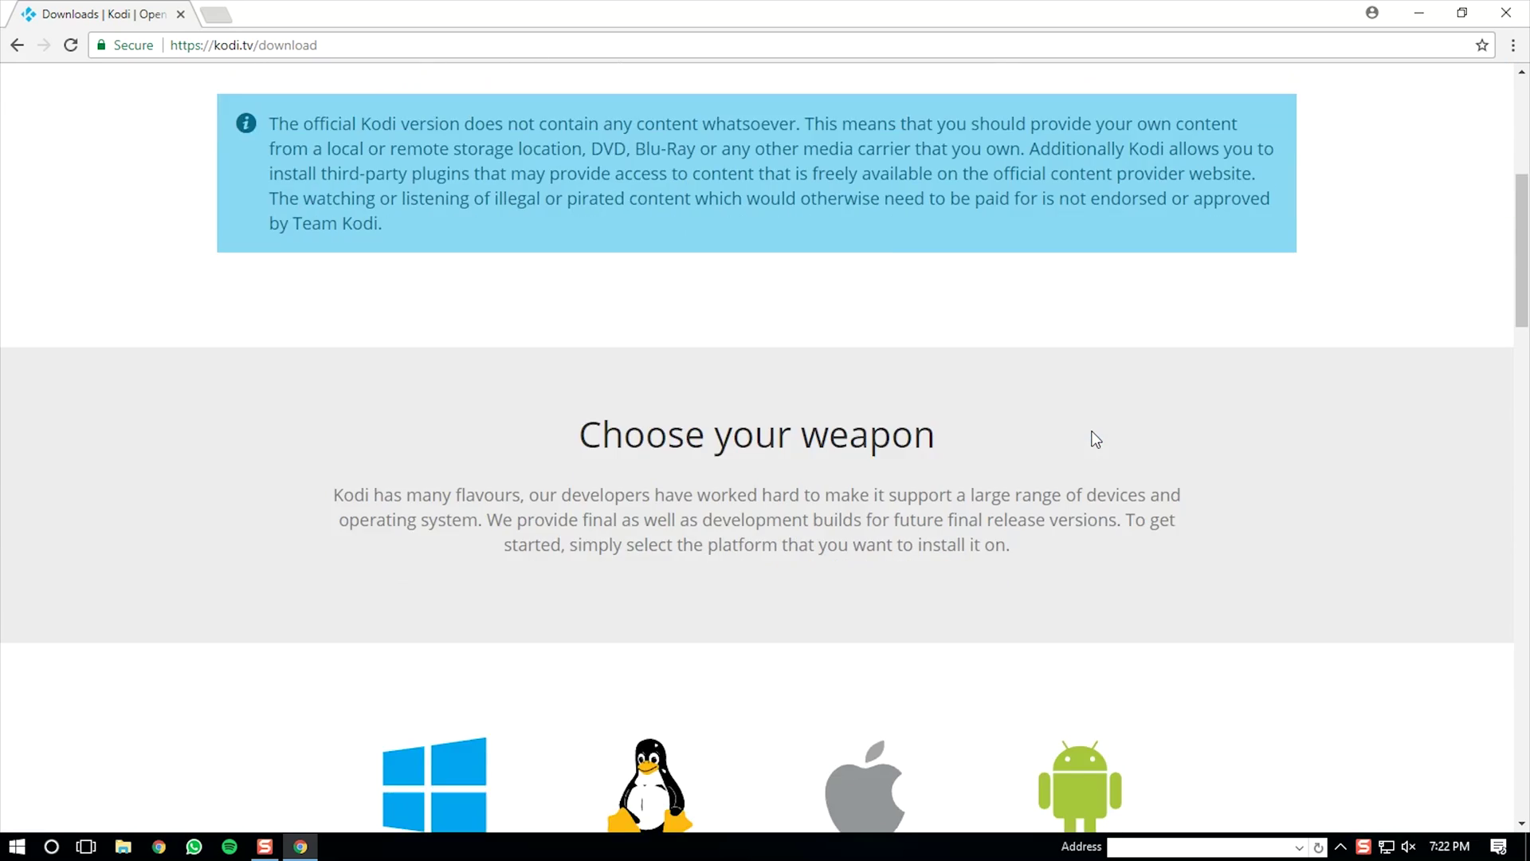
scroll(1094, 437, down, 2)
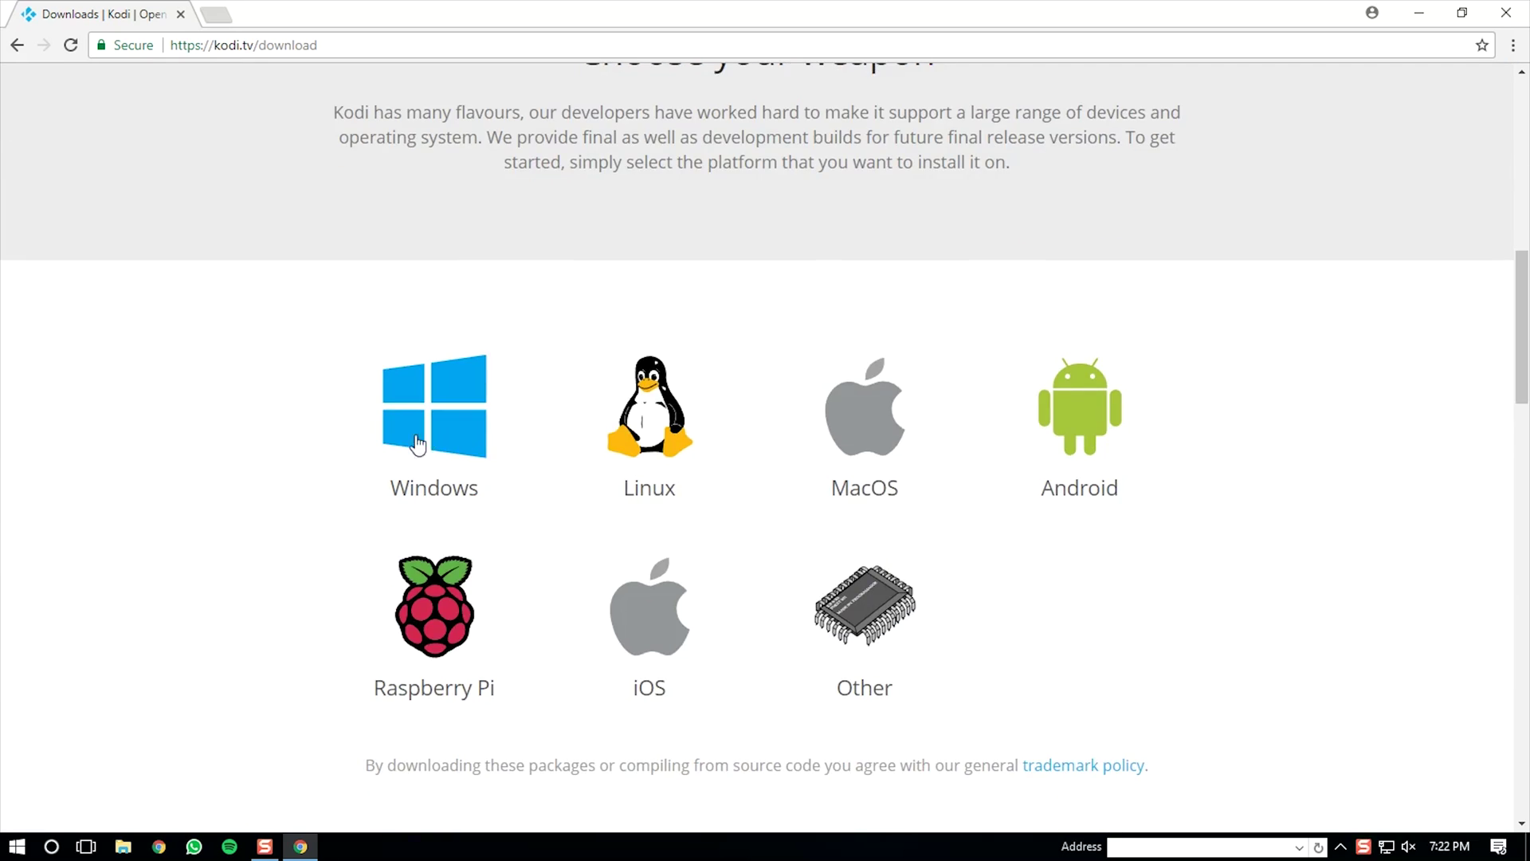
click(425, 433)
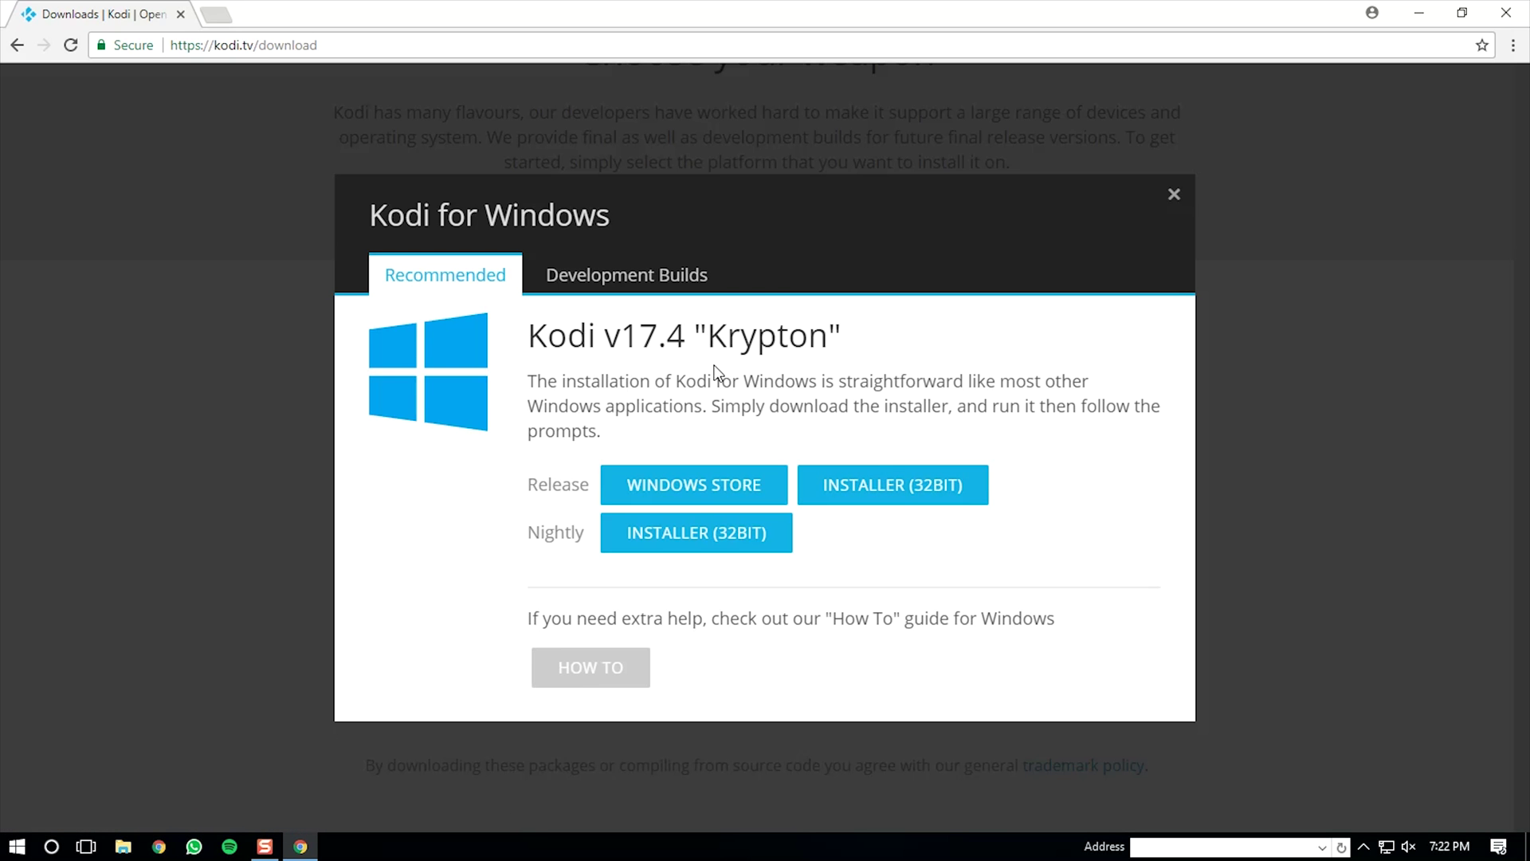
- Download the 32-bit release installer kodi-17.4-Krypton-x86.exe and run it
click(884, 491)
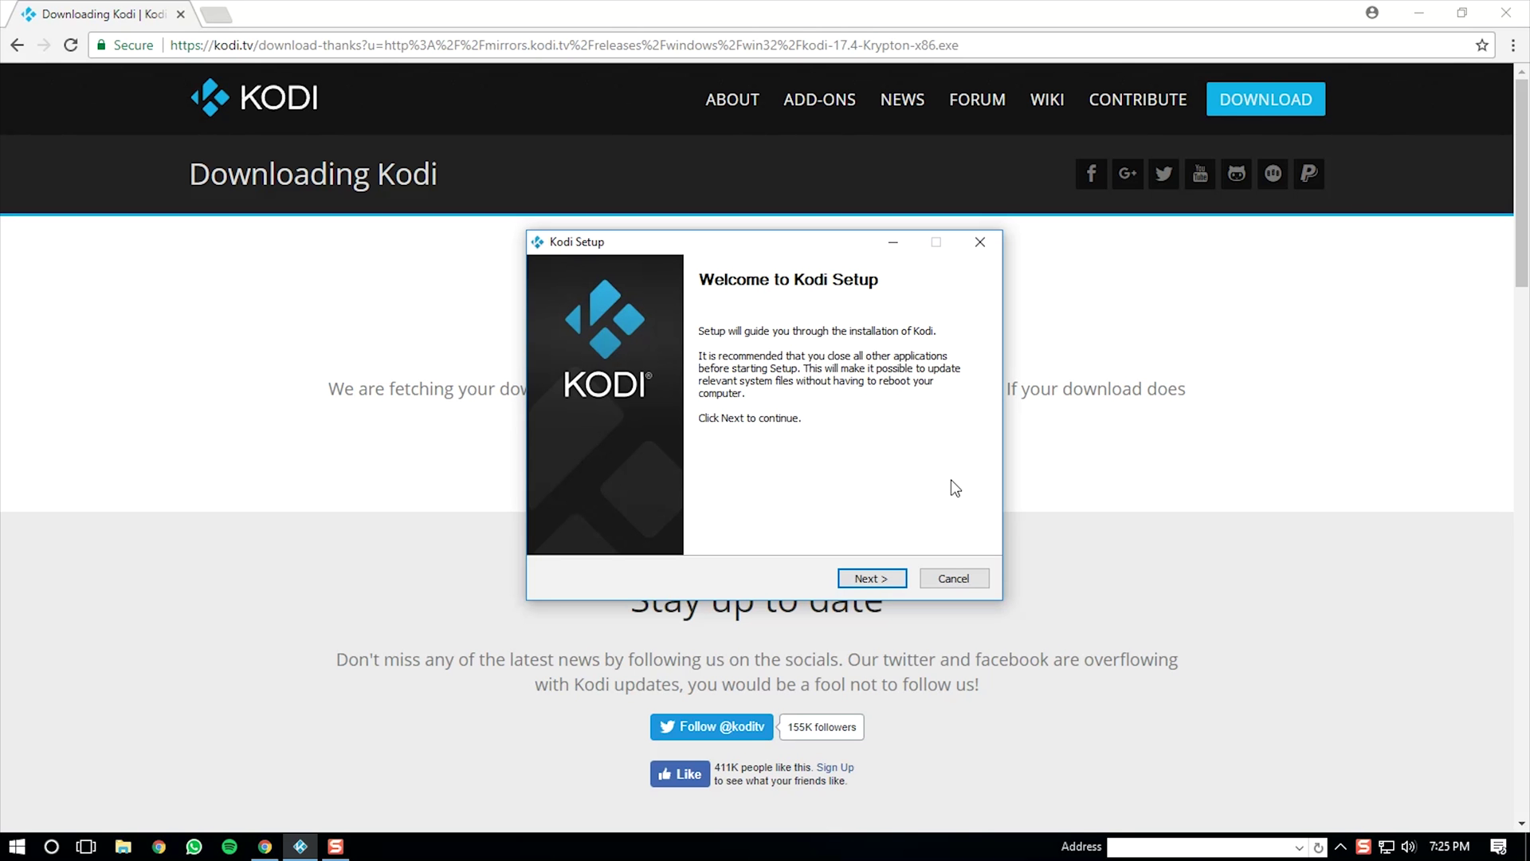
- Accept the Kodi licence agreement and keep the Full install type
click(869, 578)
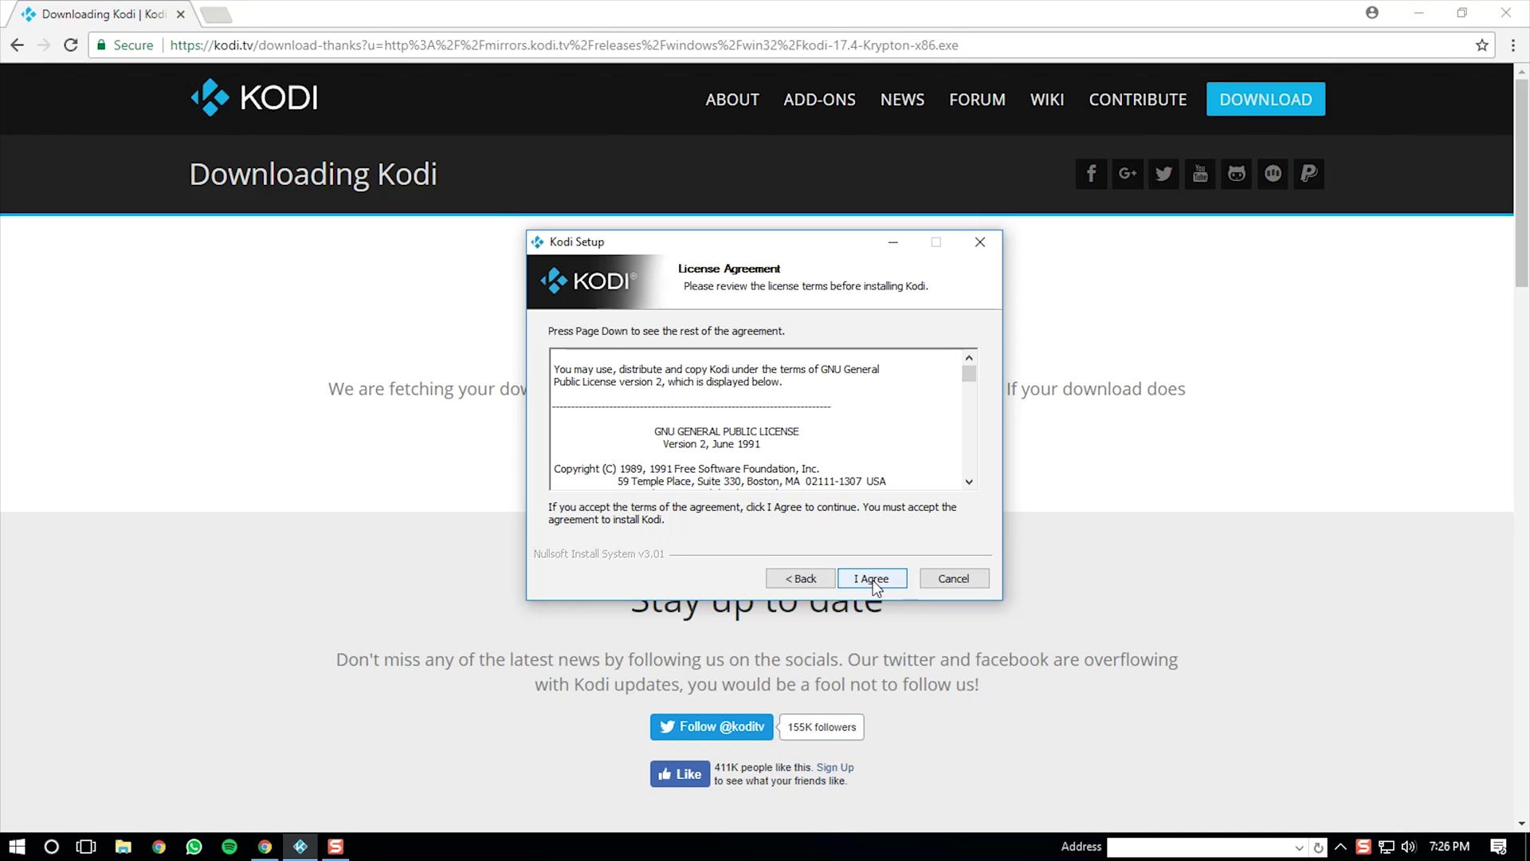
click(872, 582)
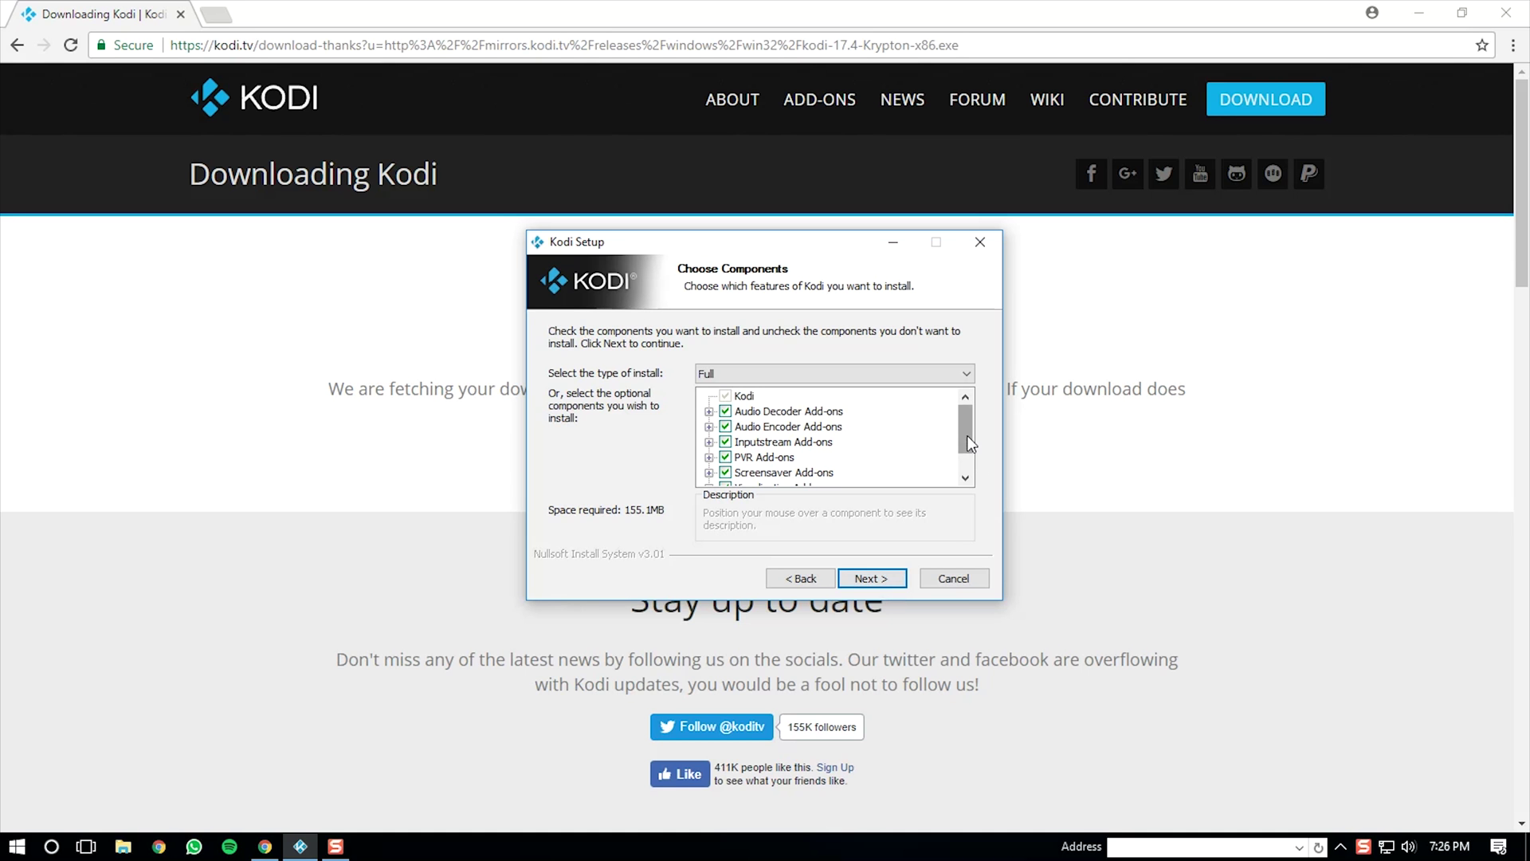
mouse_move(967, 435)
mouse_down()
mouse_move(961, 473)
mouse_move(961, 413)
mouse_up()
click(874, 580)
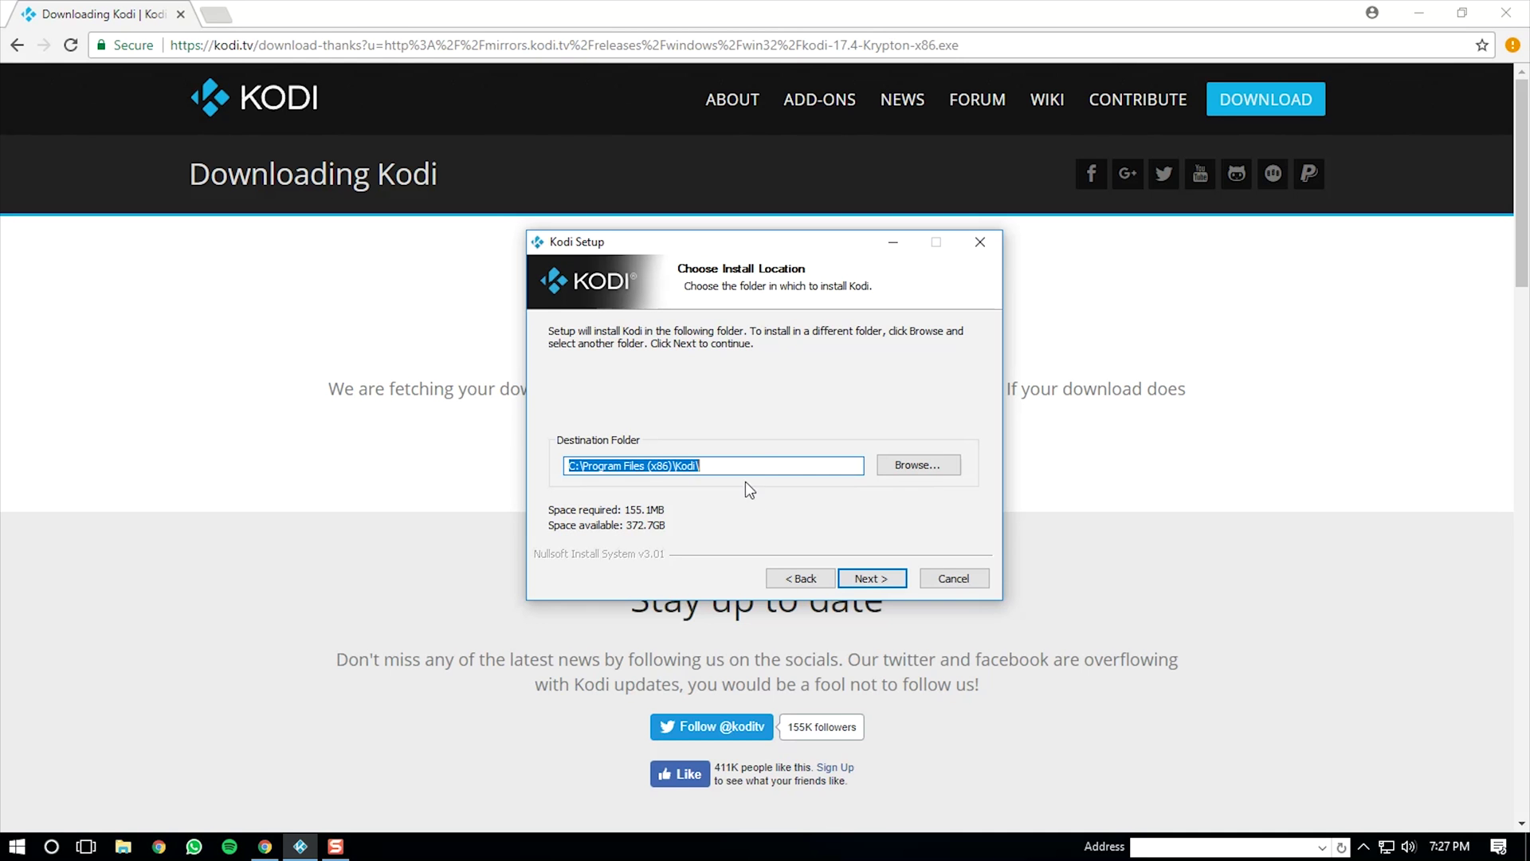
- Keep C:\Program Files (x86)\Kodi\ as the destination and confirm overwriting the old installation
click(874, 577)
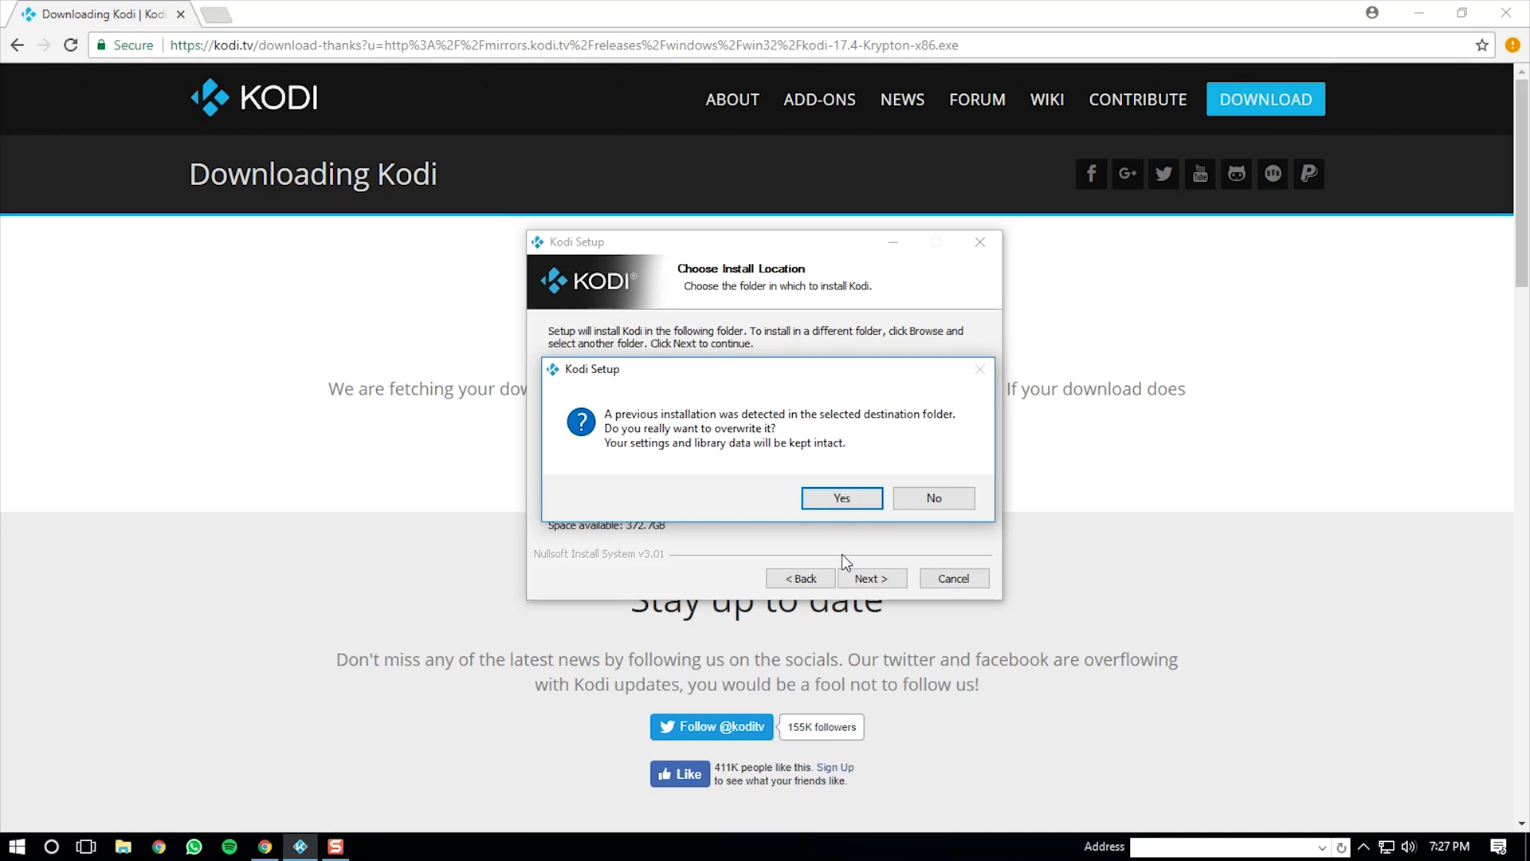
click(845, 499)
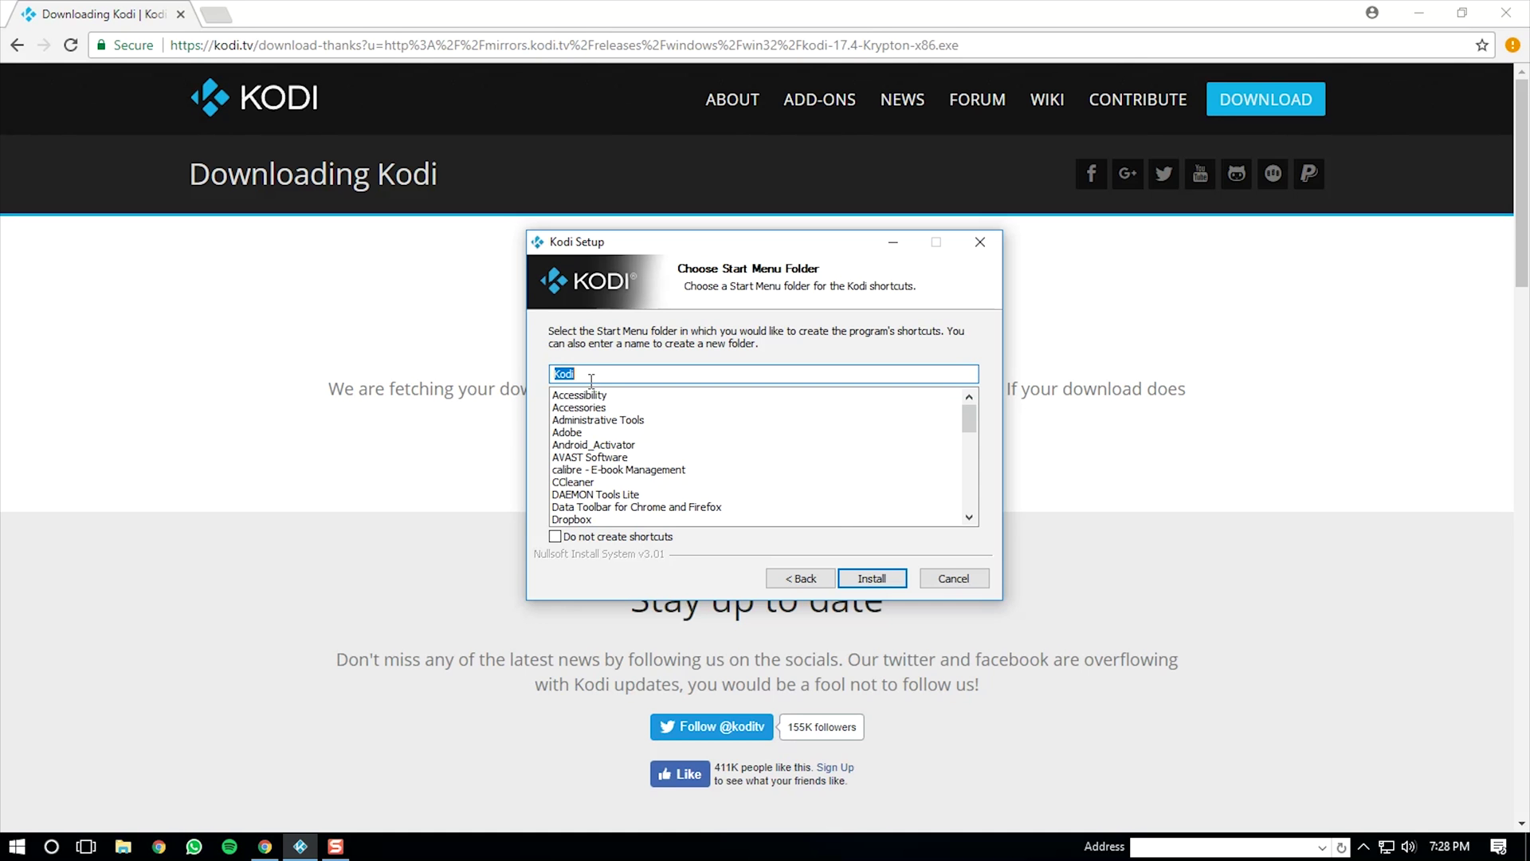
- Install Kodi 17.4 and finish setup with Run Kodi ticked
click(873, 579)
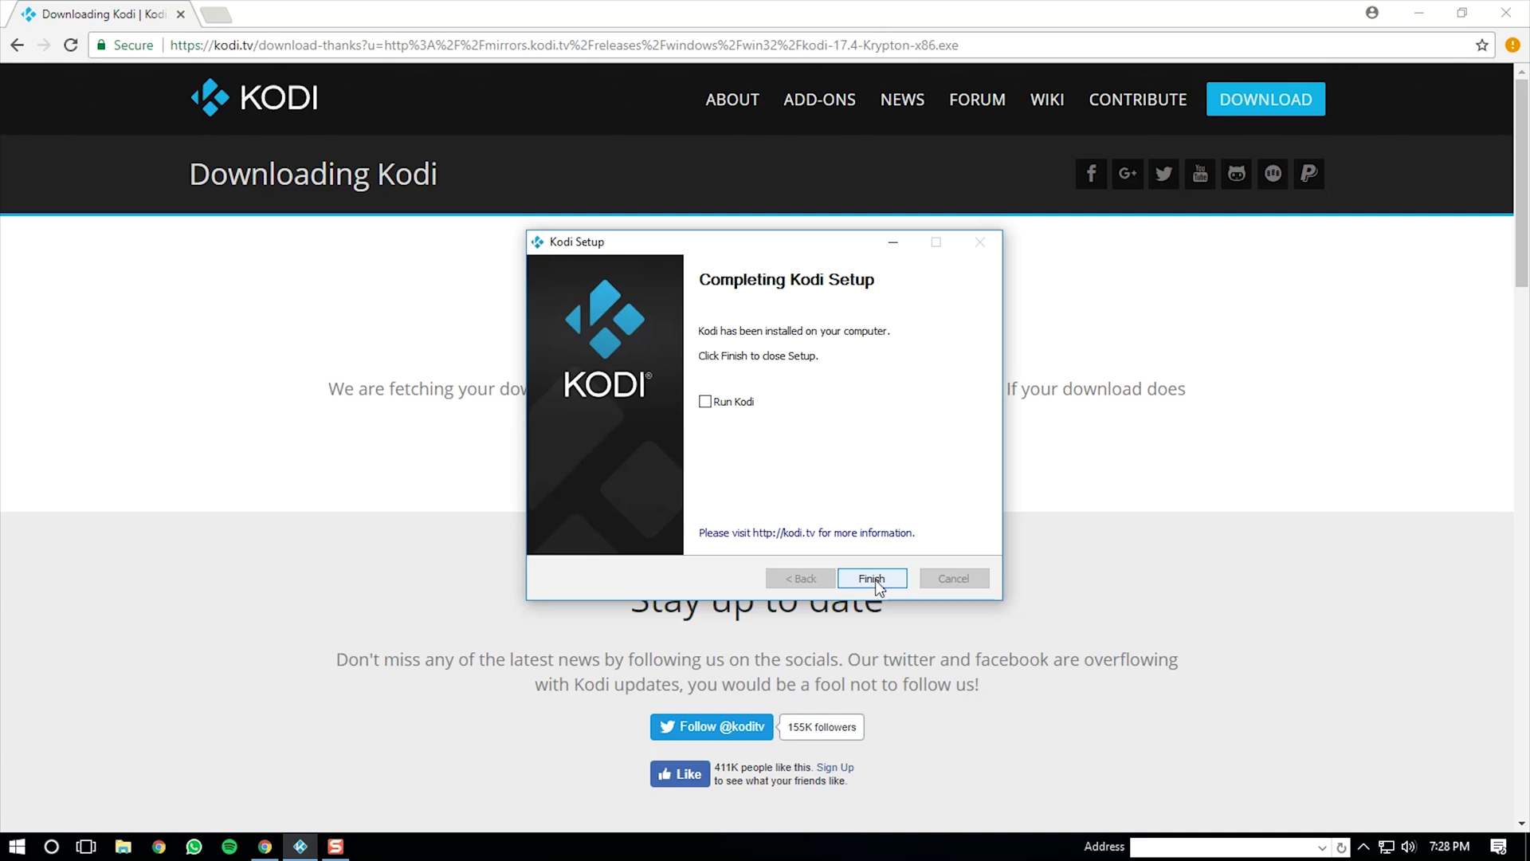
click(736, 406)
click(872, 578)
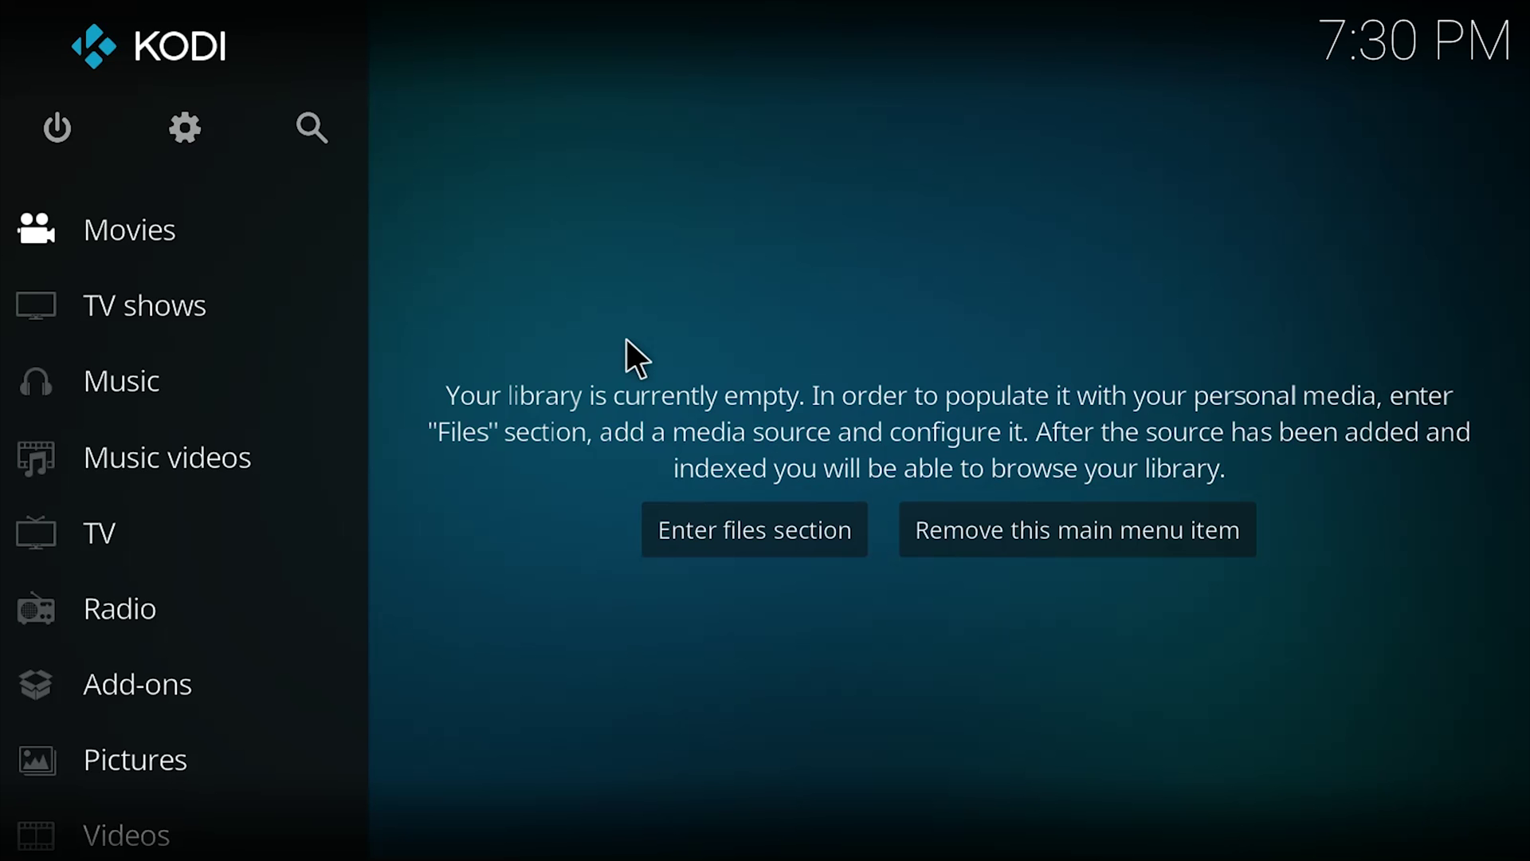
- Open Kodi's System settings from the gear icon on the home screen
click(179, 126)
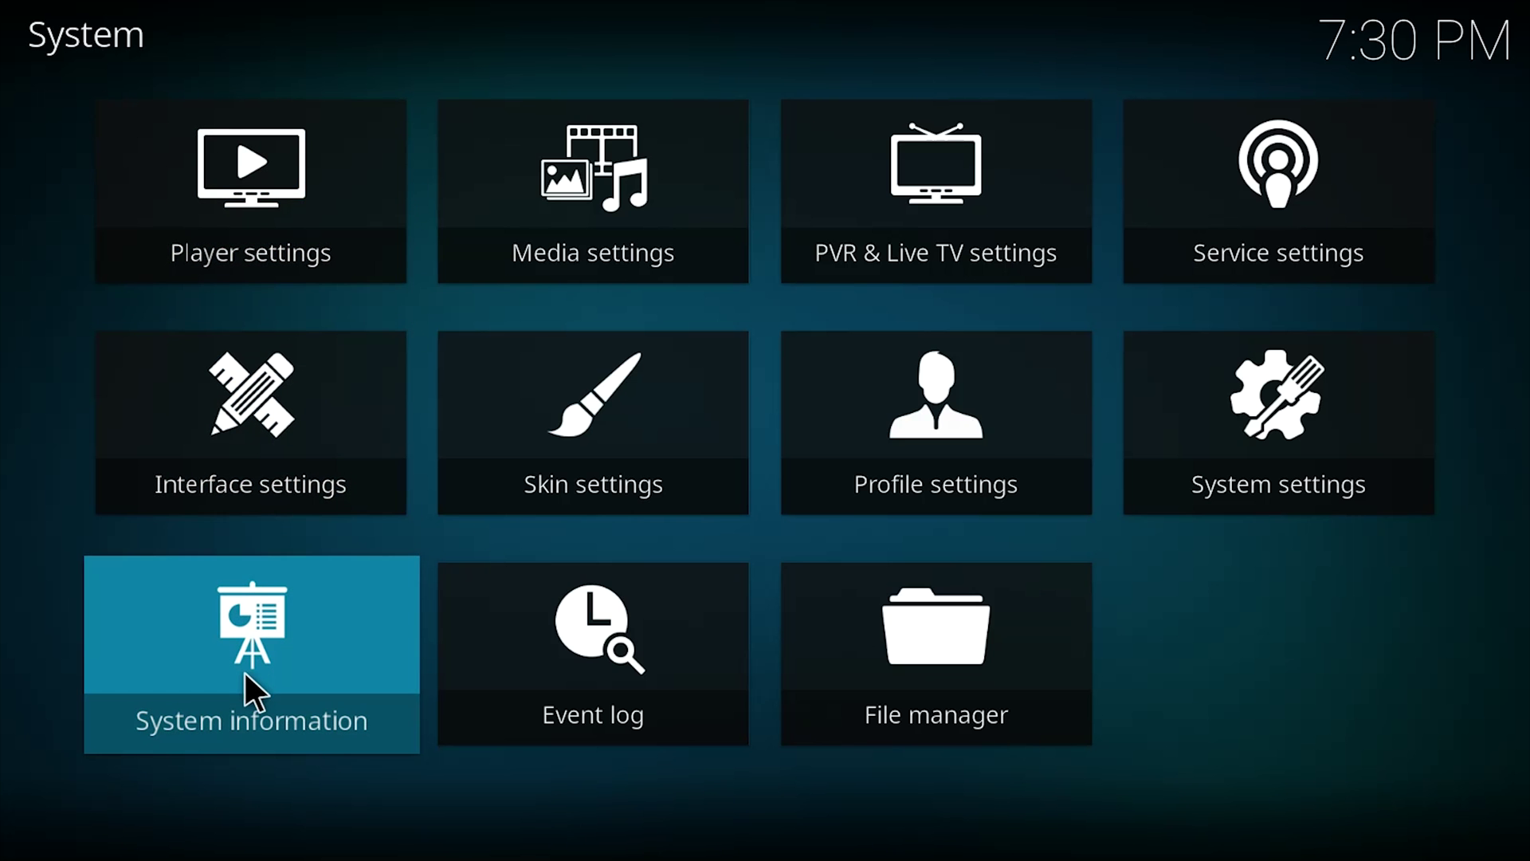
- Open System information to confirm build Kodi 17.4, compiled Aug 22 2017
click(246, 672)
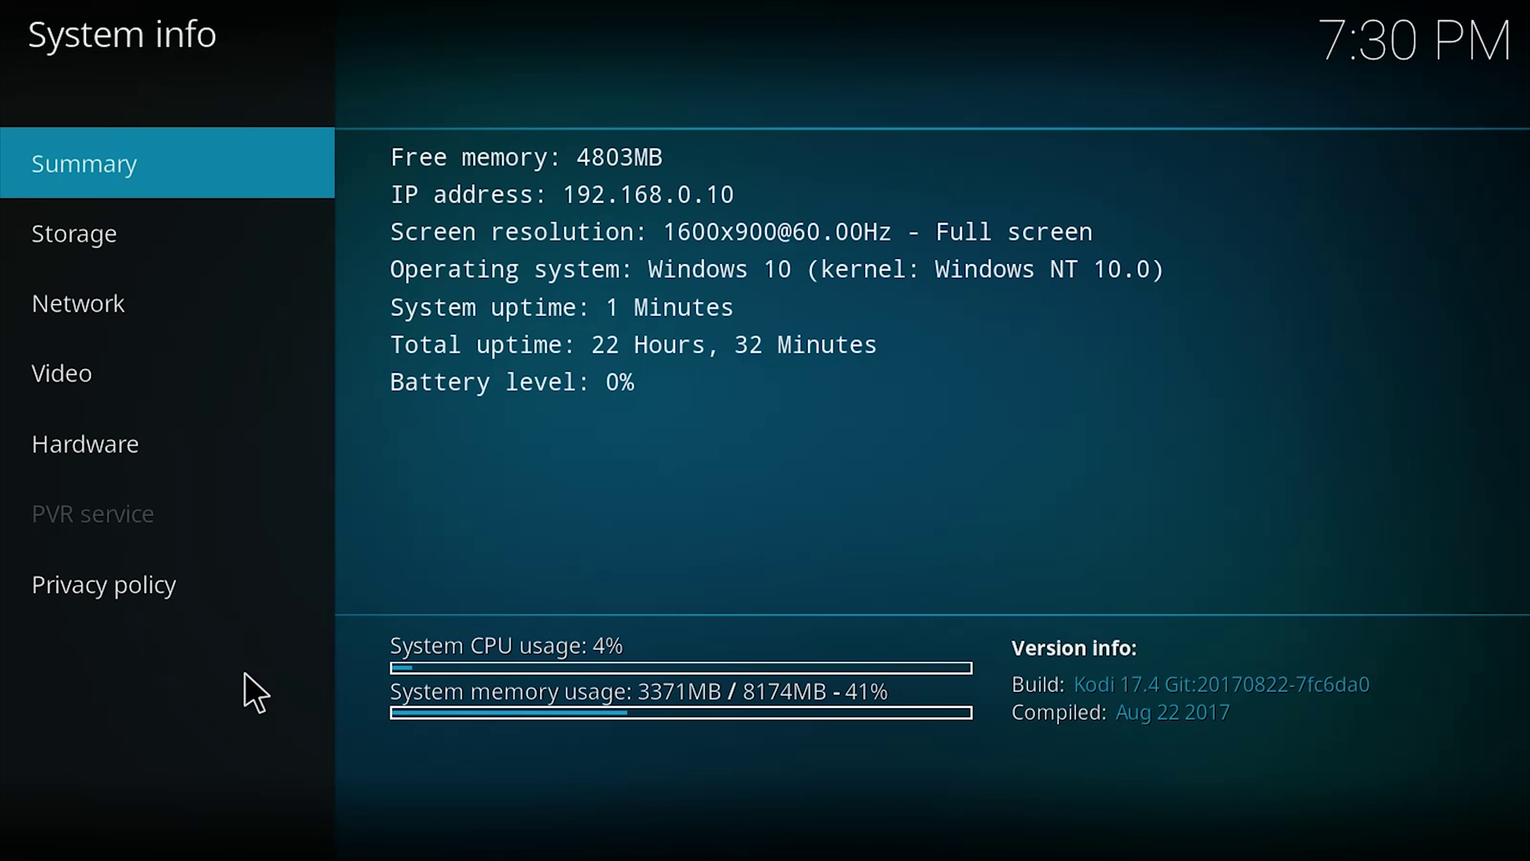